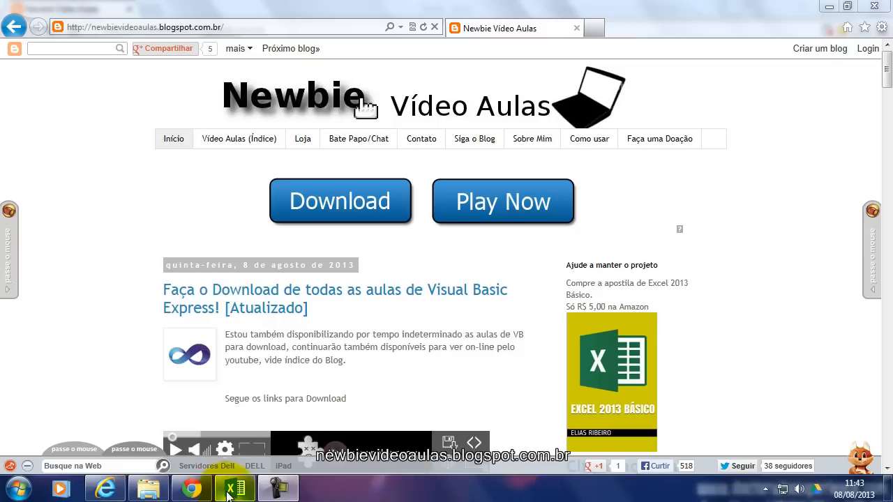
Switch to the Excel workbook and review the employee query table on Plan1 and the Cadastro table on Plan2.
mouse_move(235, 490)
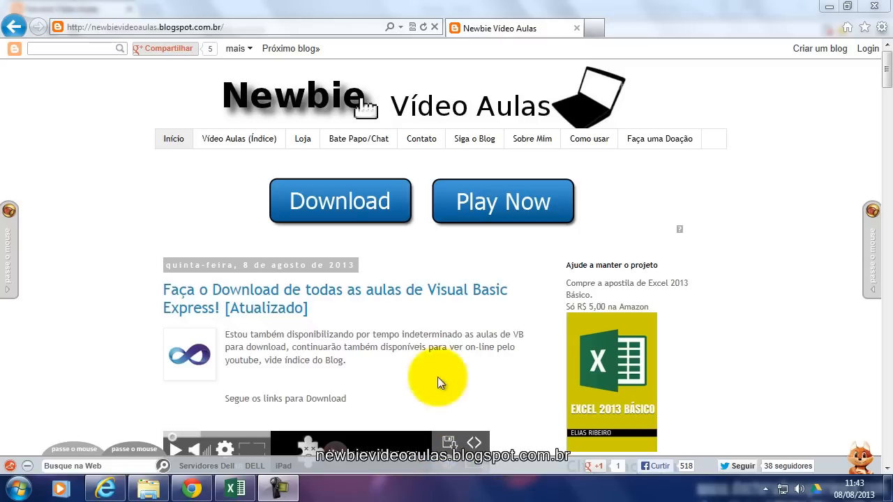
click(230, 489)
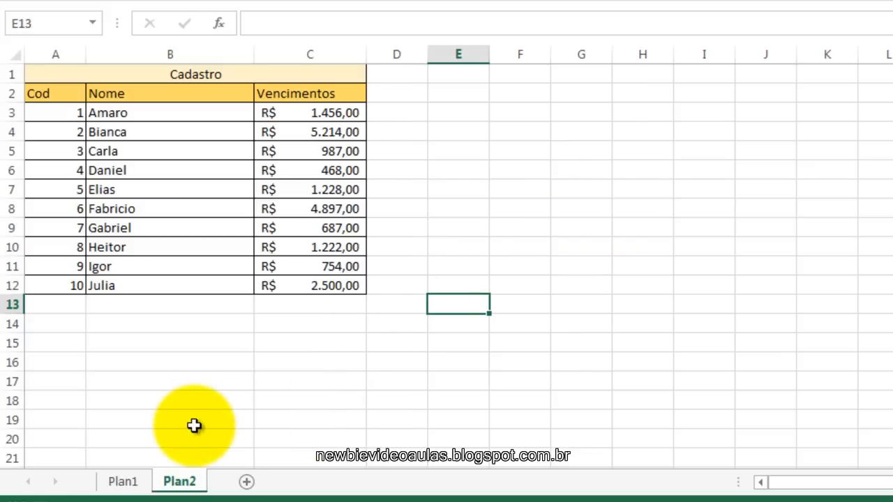
click(124, 483)
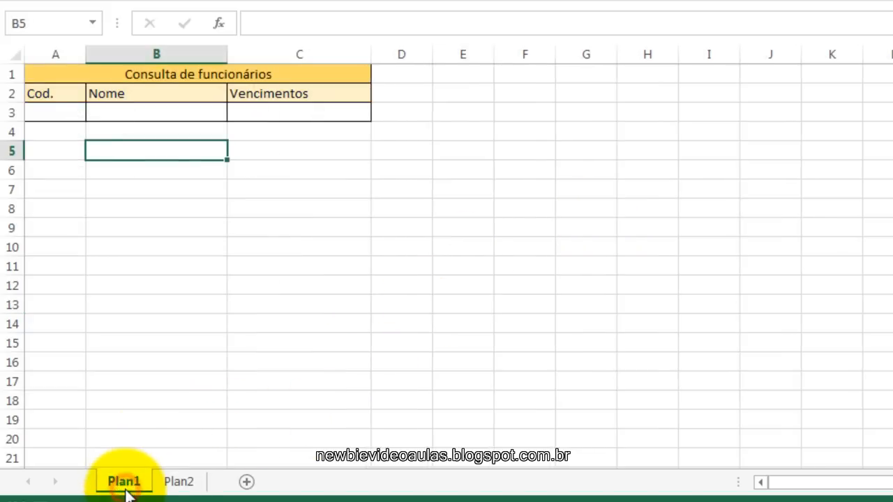
click(395, 114)
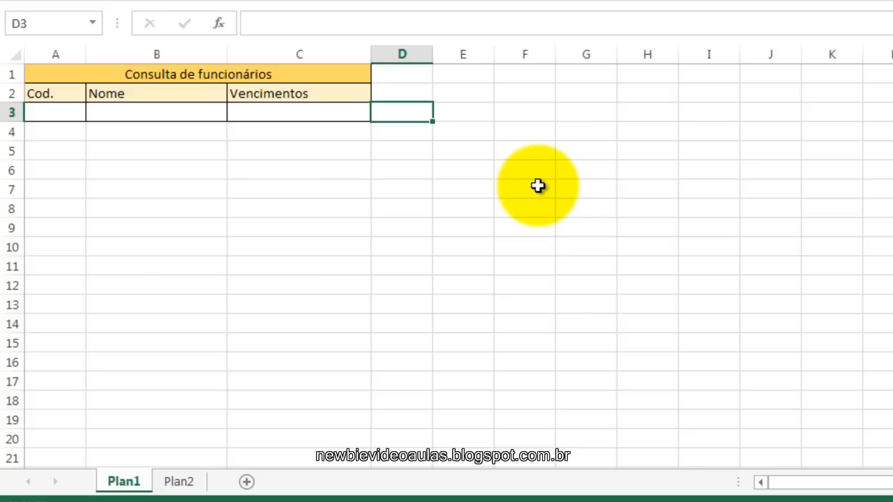
click(179, 481)
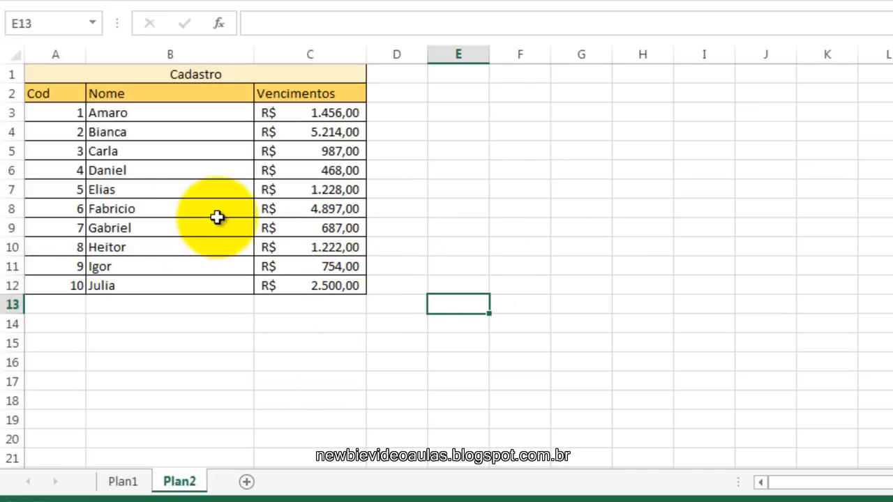
click(120, 485)
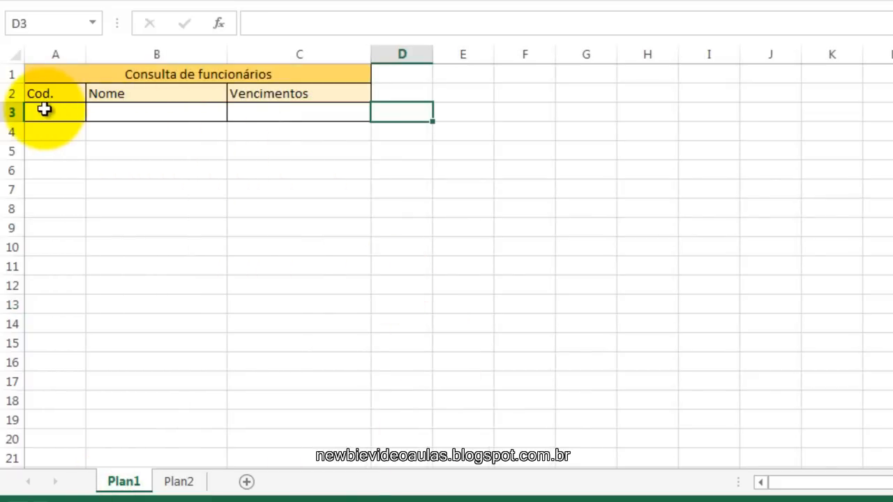
Examine the Cod., Nome and Vencimentos cells in row 3 of Plan1 against the Cadastro records on Plan2.
click(44, 110)
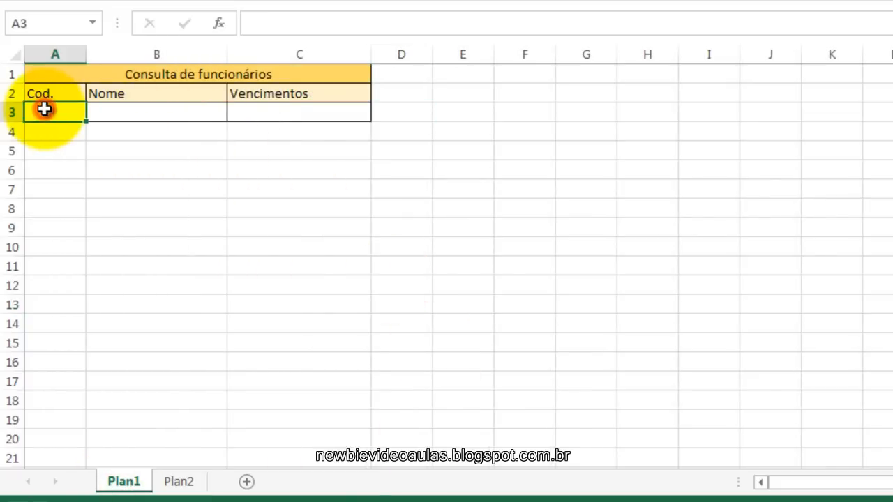
click(143, 113)
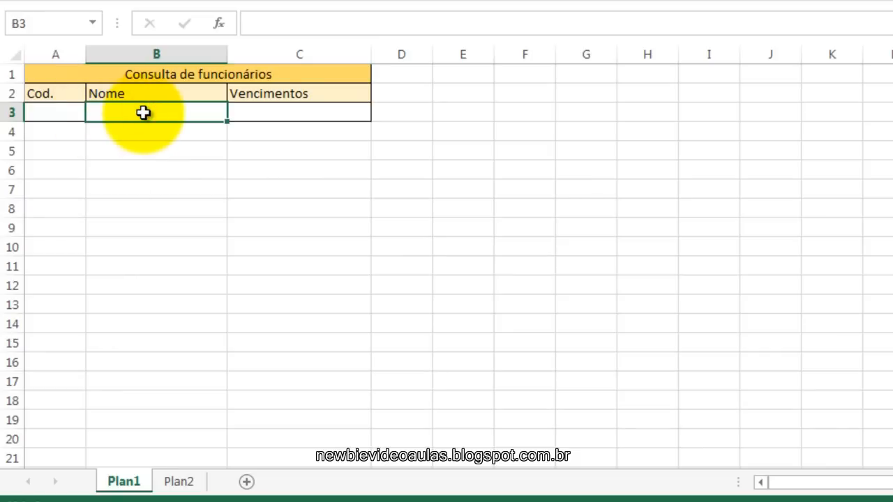
click(313, 109)
click(173, 108)
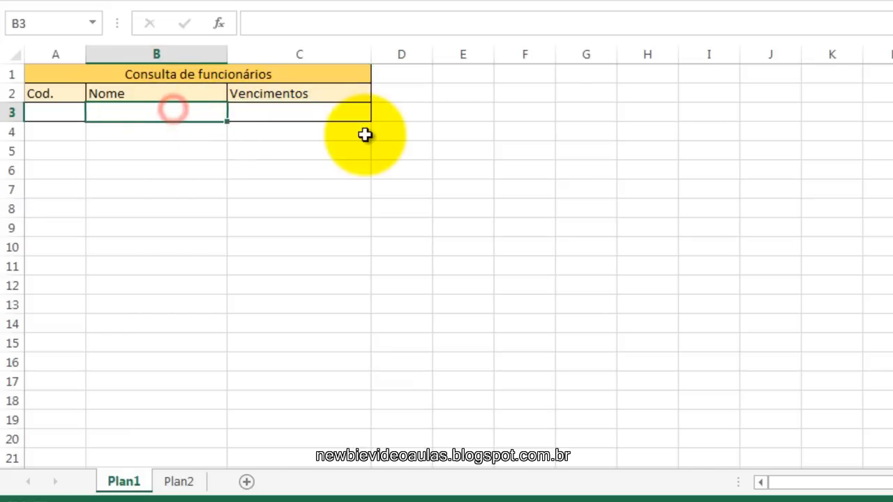
click(53, 111)
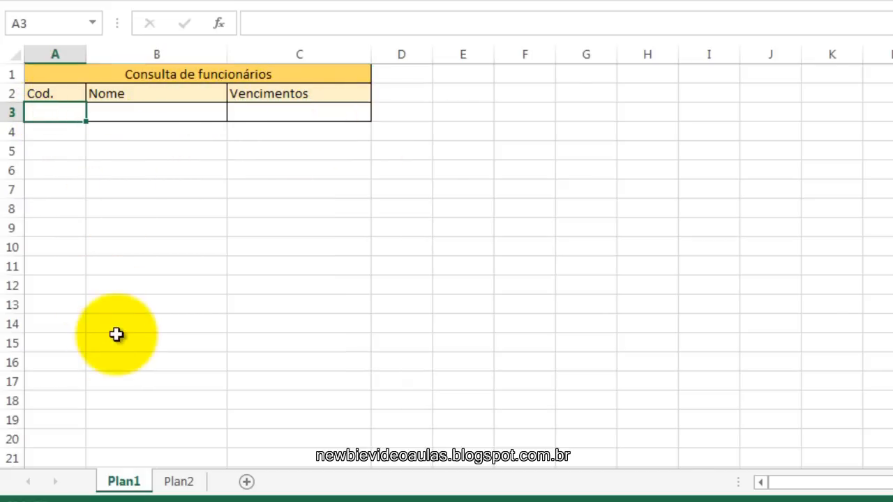
click(178, 483)
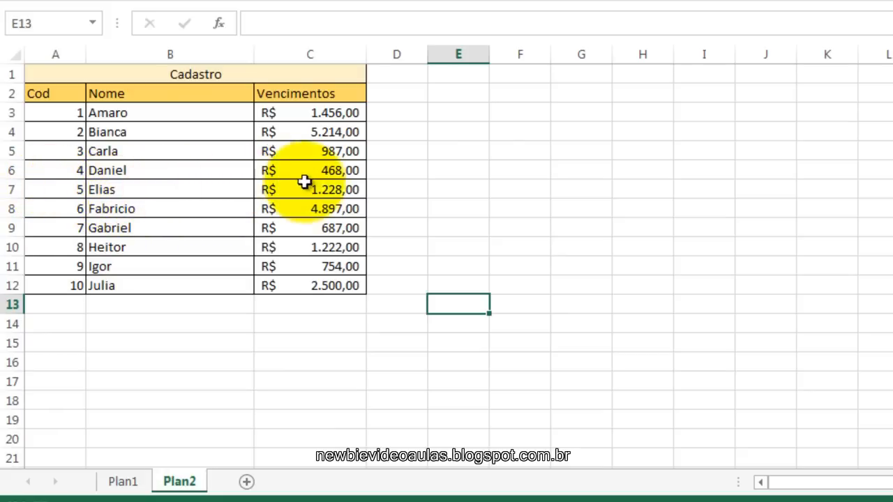
click(129, 481)
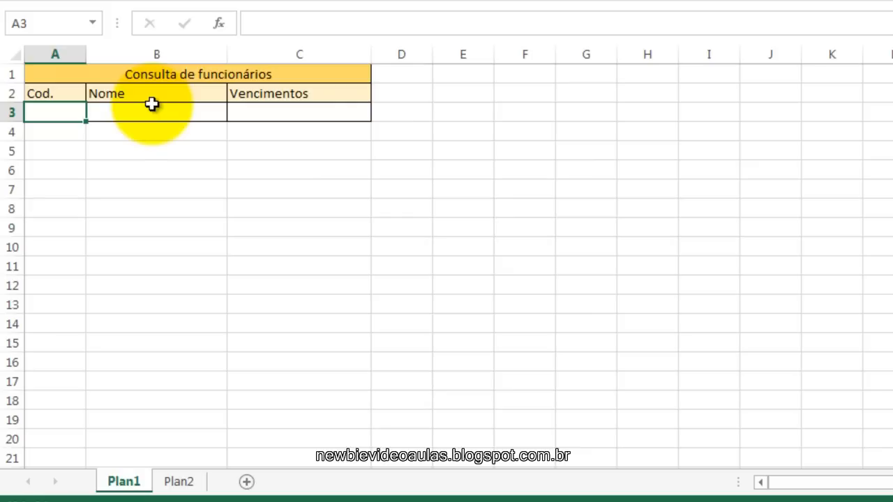
click(187, 111)
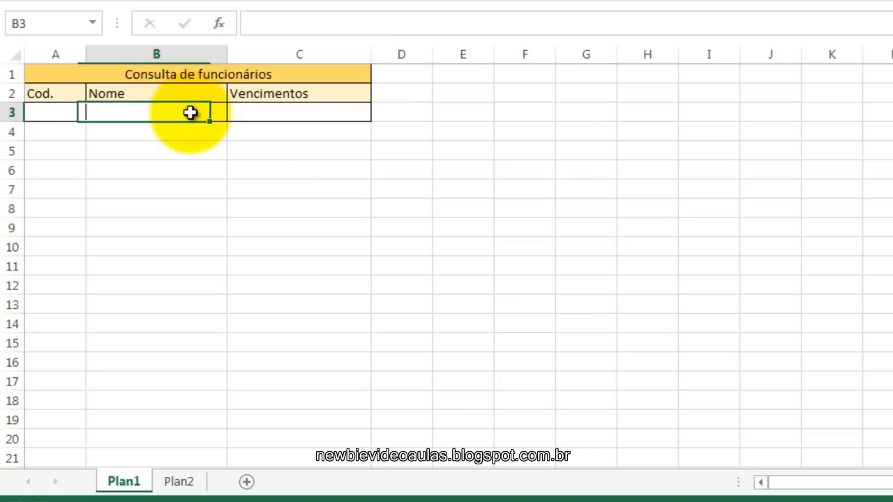
click(279, 116)
click(186, 114)
click(251, 115)
click(197, 107)
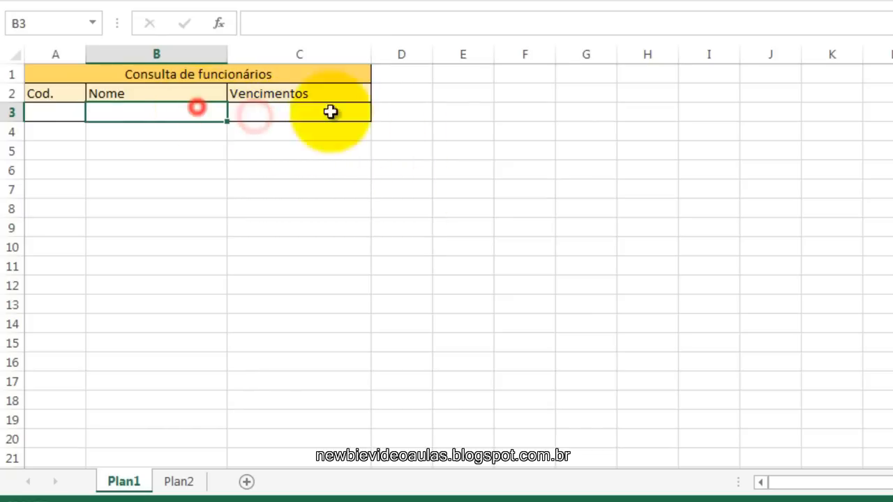
click(47, 116)
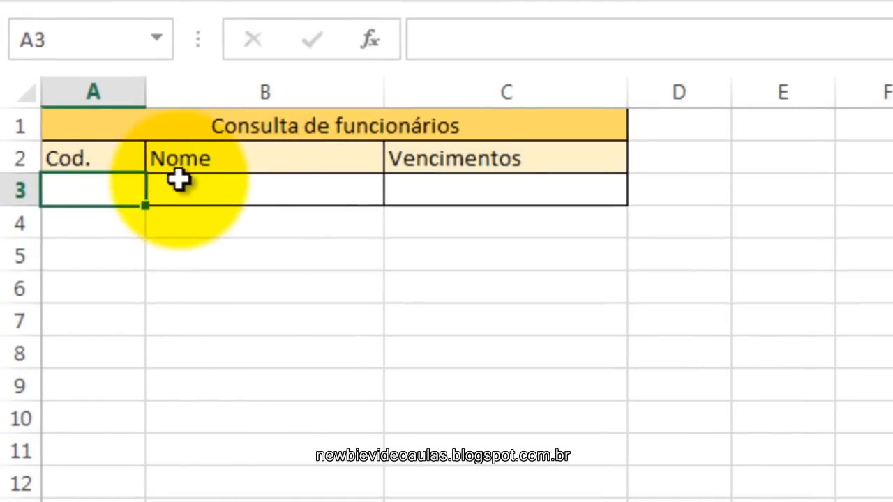
click(226, 179)
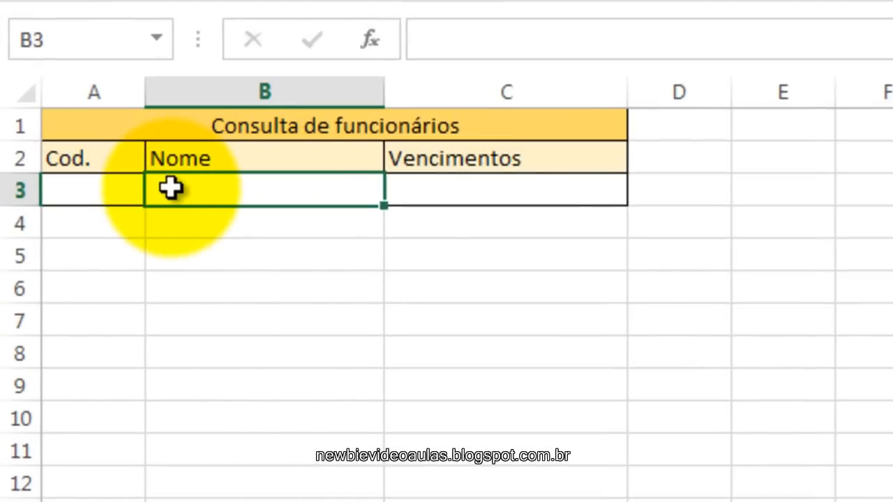
click(488, 193)
Start a PROCV formula in the Nome cell B3 of Plan1 with A3 as the lookup value.
click(305, 198)
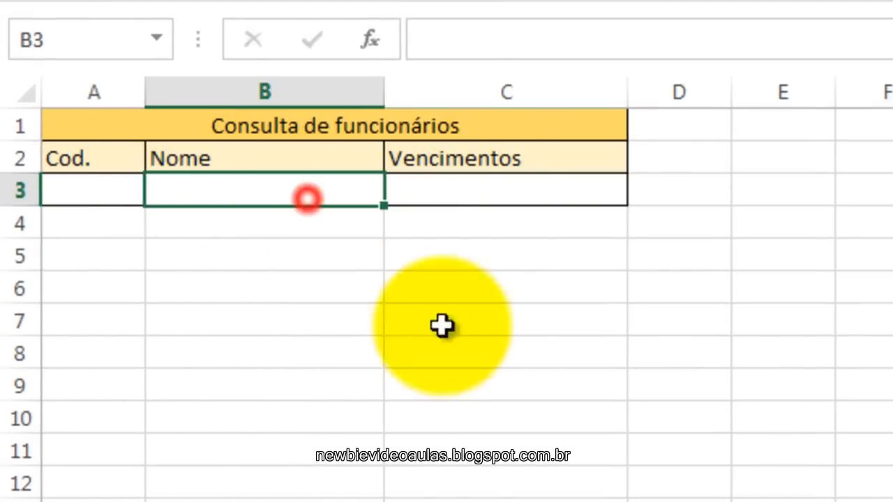
click(471, 50)
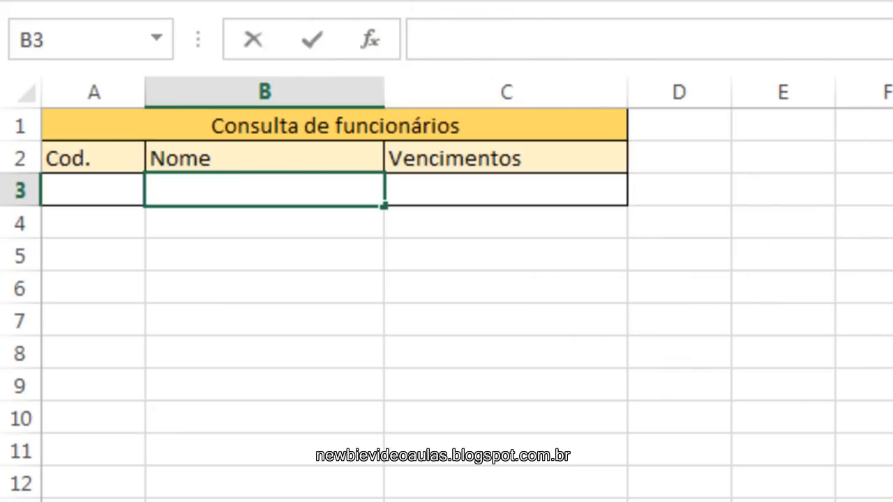
text(=)
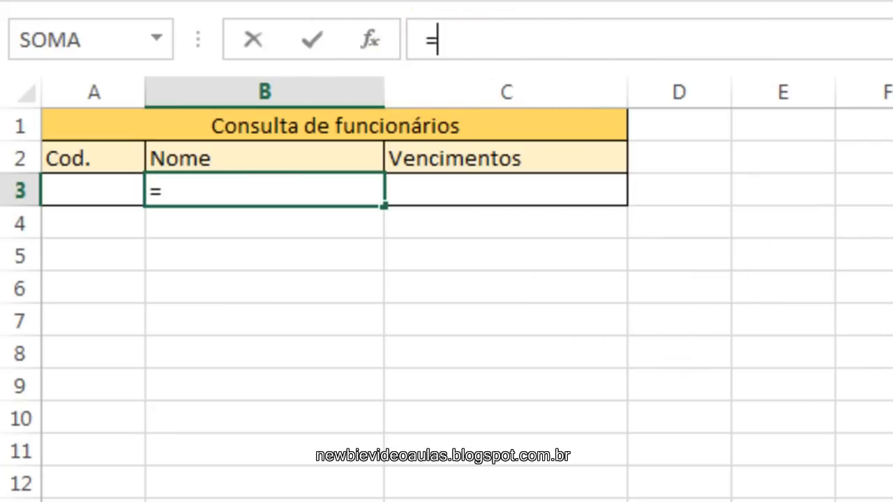
text(pro)
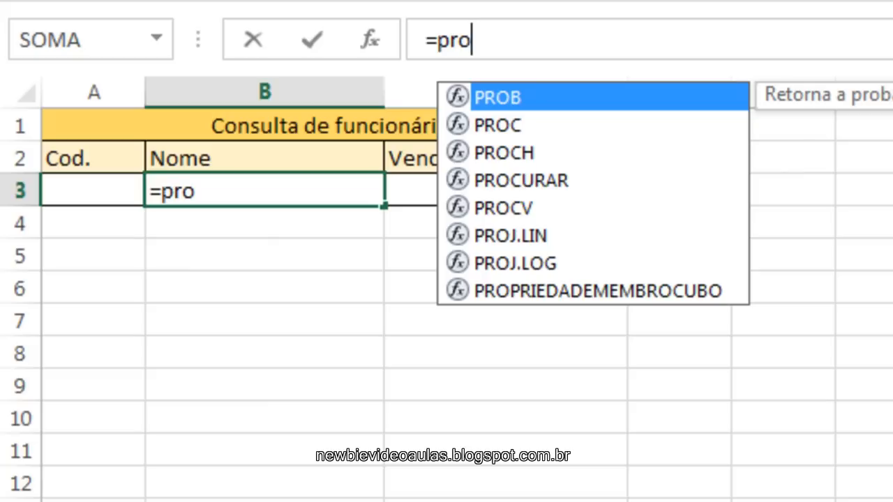
text(cv)
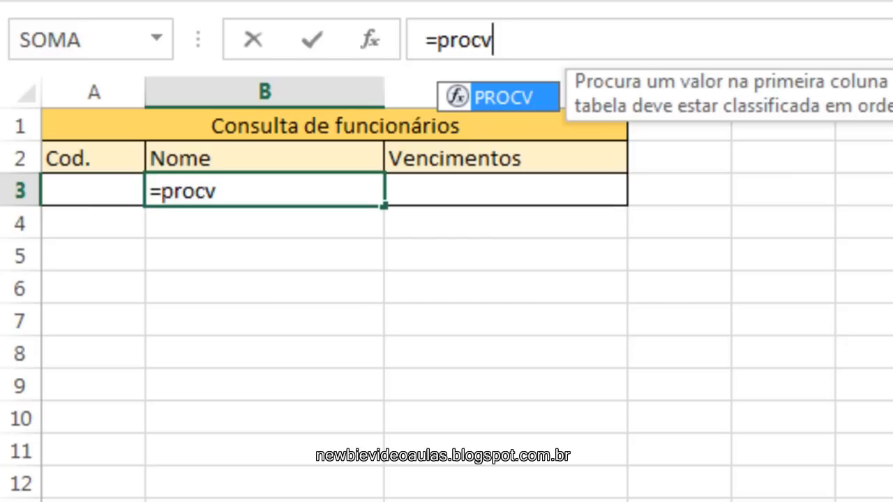
text(()
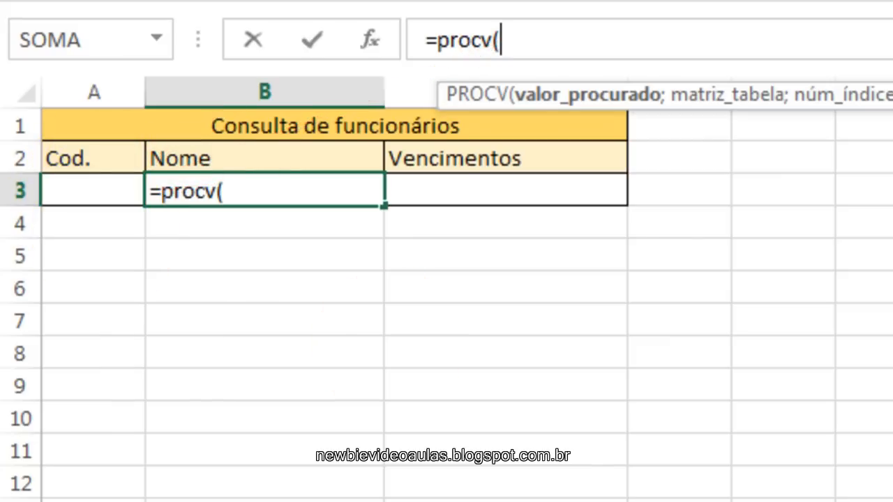
text(A3)
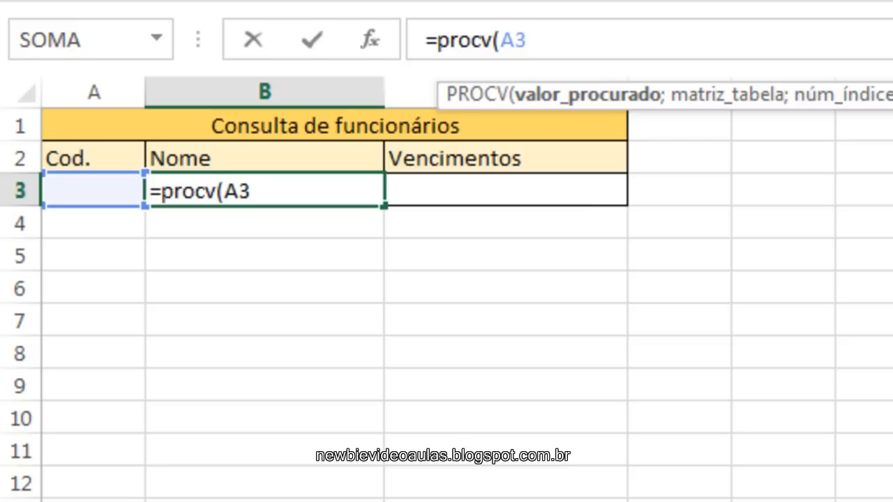
text(;)
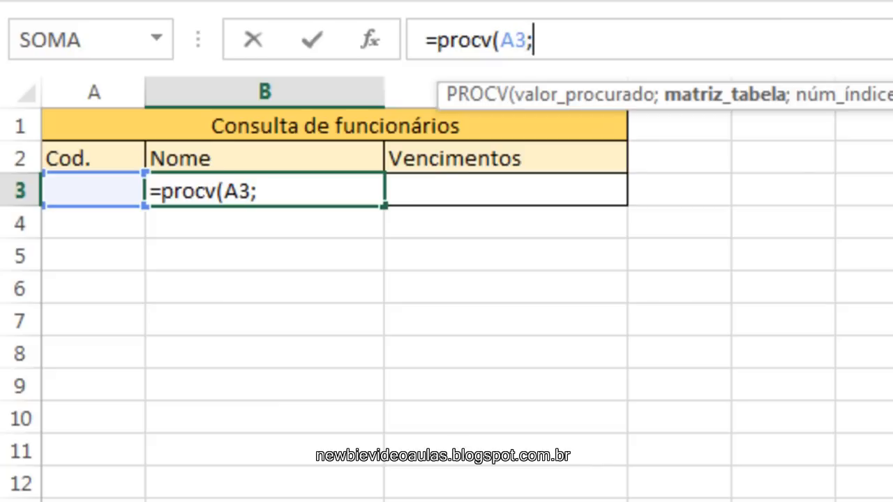
Set the PROCV formula's table array to columns A to C of the other sheet, Plan2!A:C.
text(P)
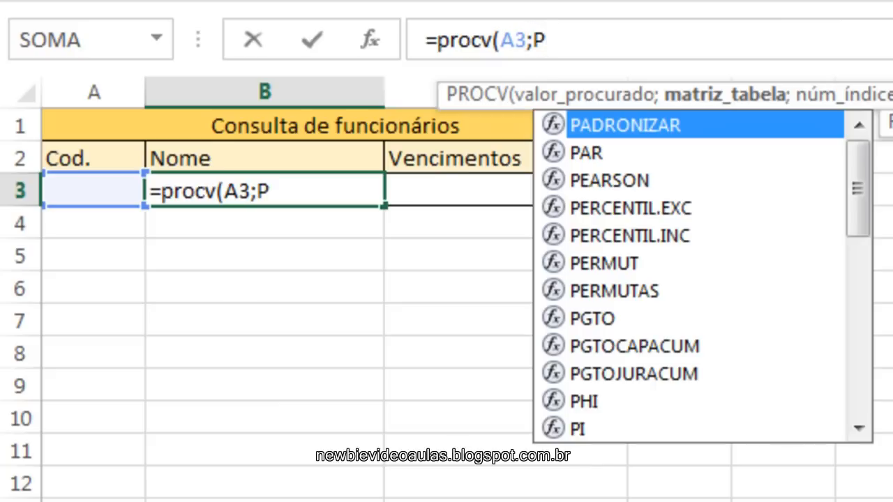
text(lan)
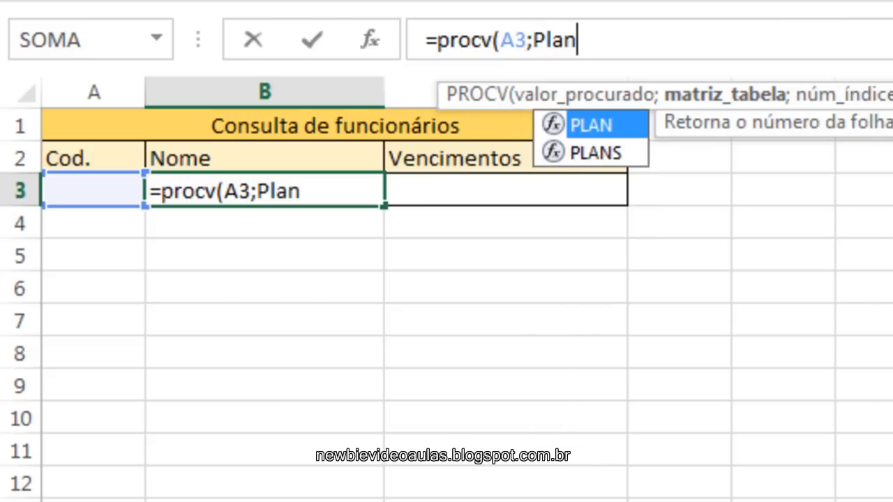
text(2)
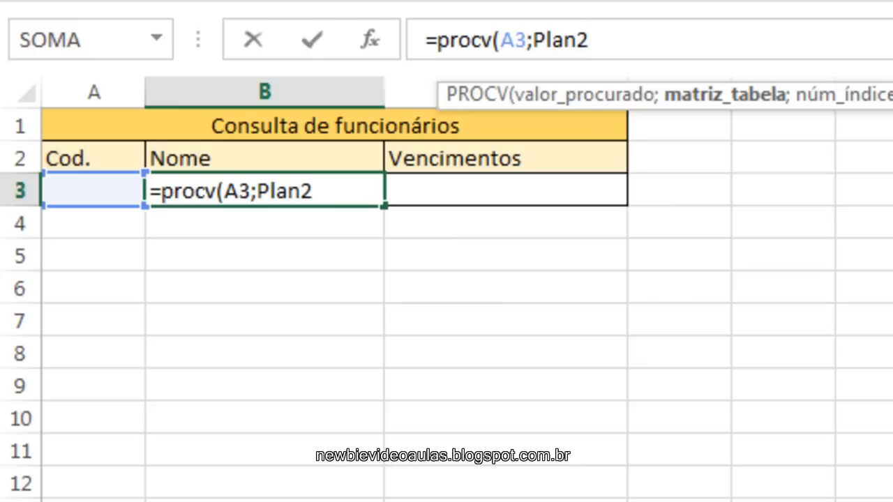
text(!A:C)
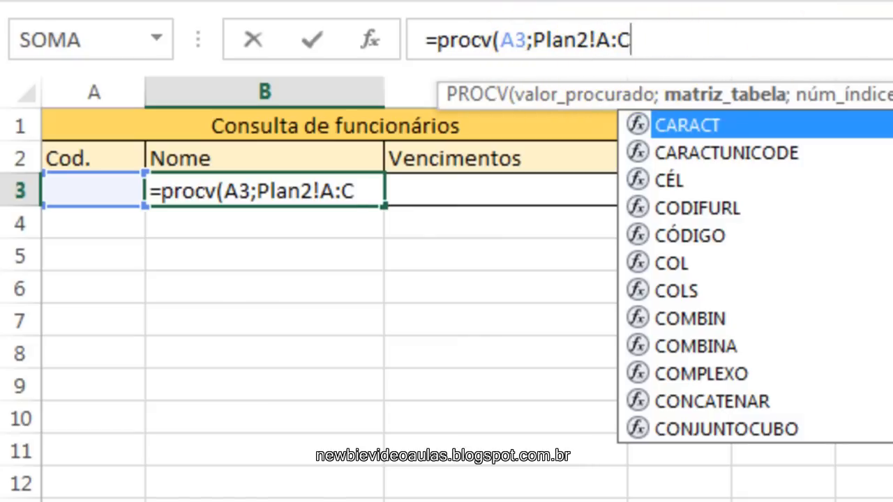
text(;)
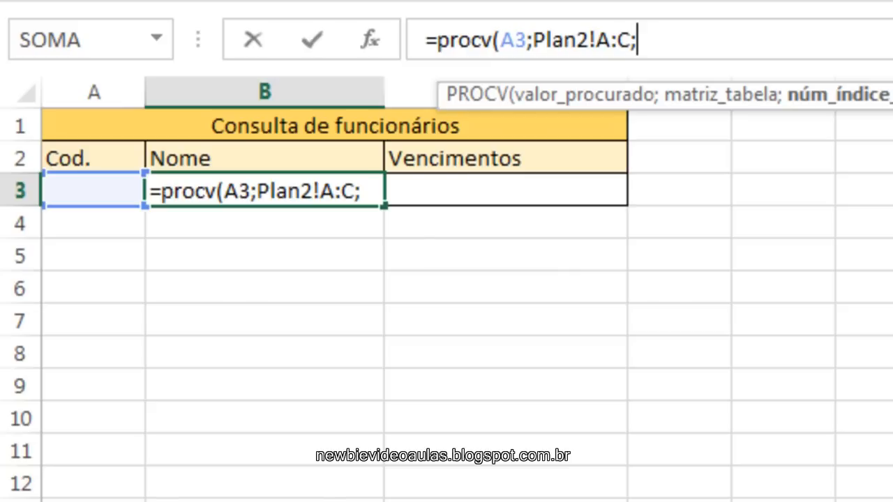
Complete the PROCV formula in B3 with column index 2 and falso for exact match, and enter it.
text(2)
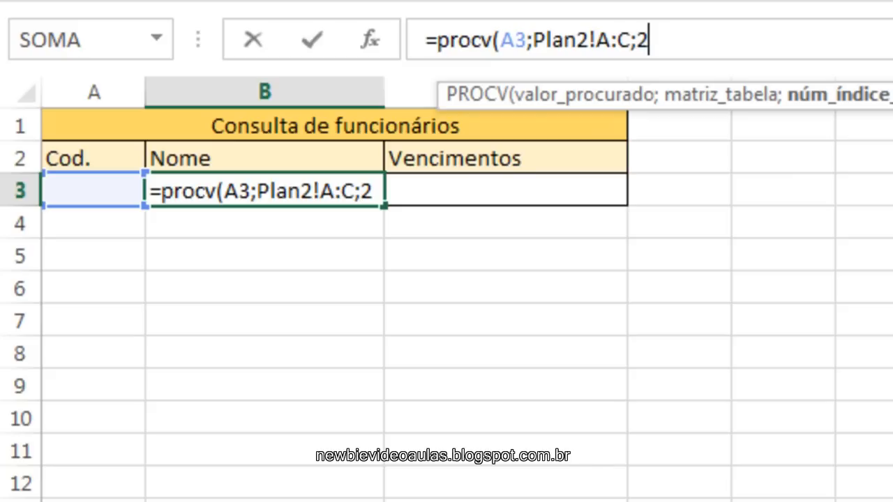
text(;)
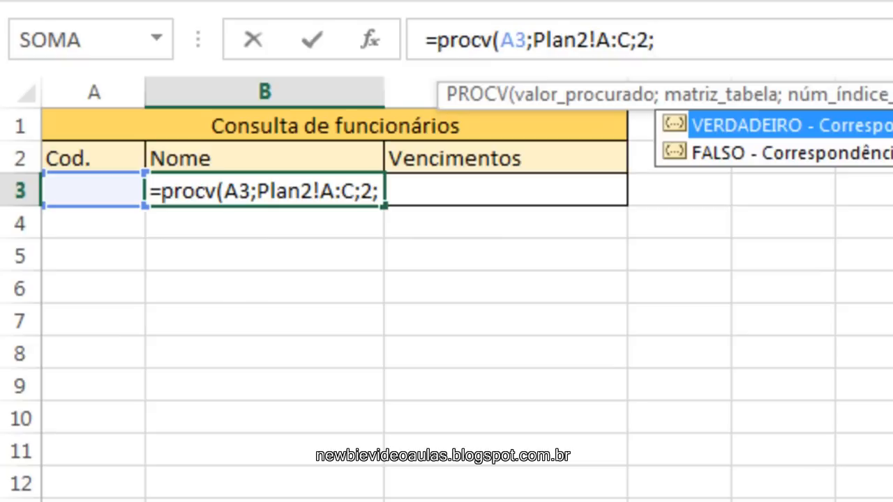
text(fa)
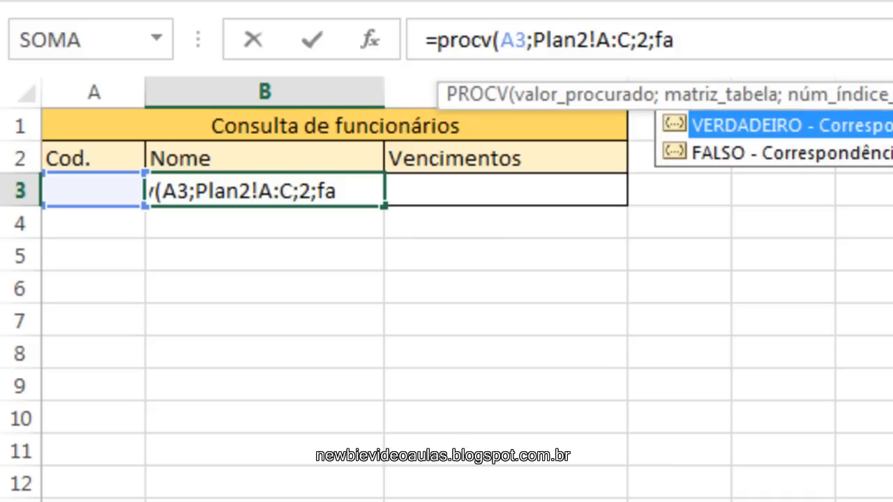
text(lso)
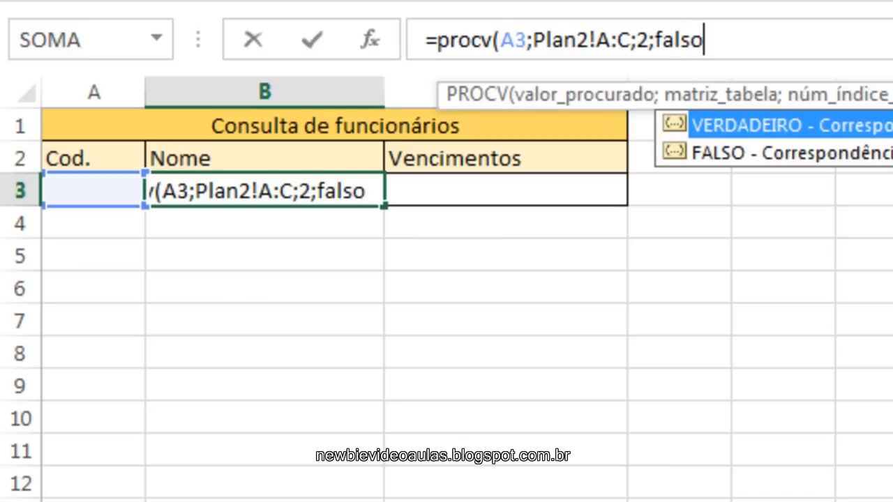
text())
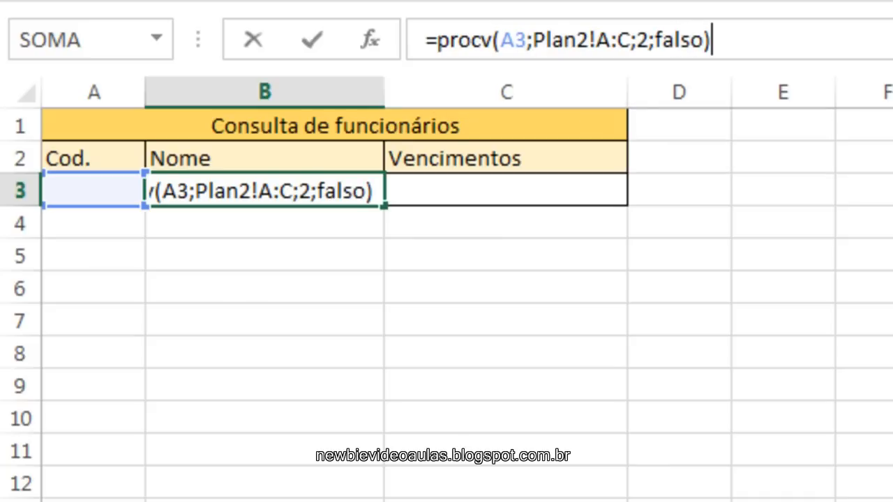
key(Return)
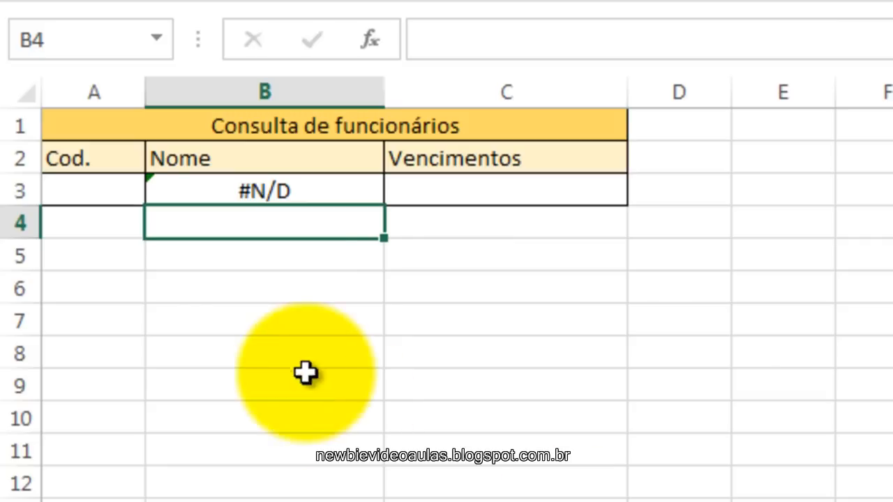
Enter code 4 in the Cod. cell A3 of the Consulta de funcionários table.
click(90, 194)
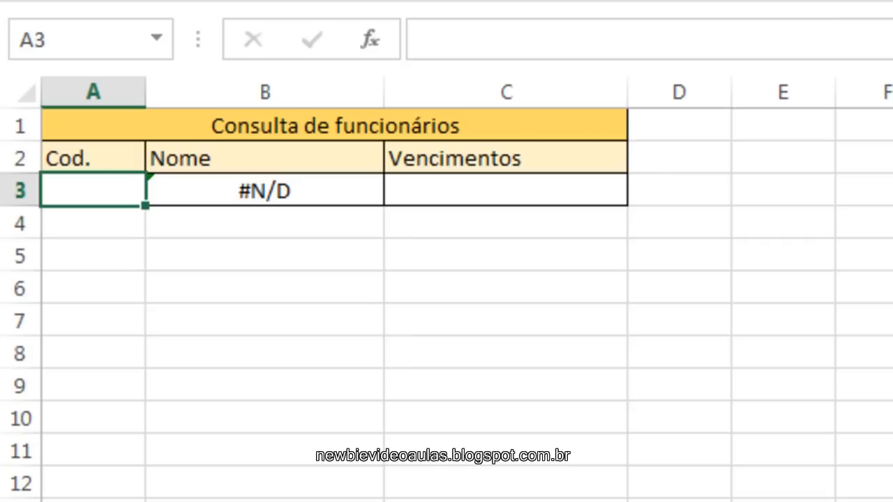
text(4)
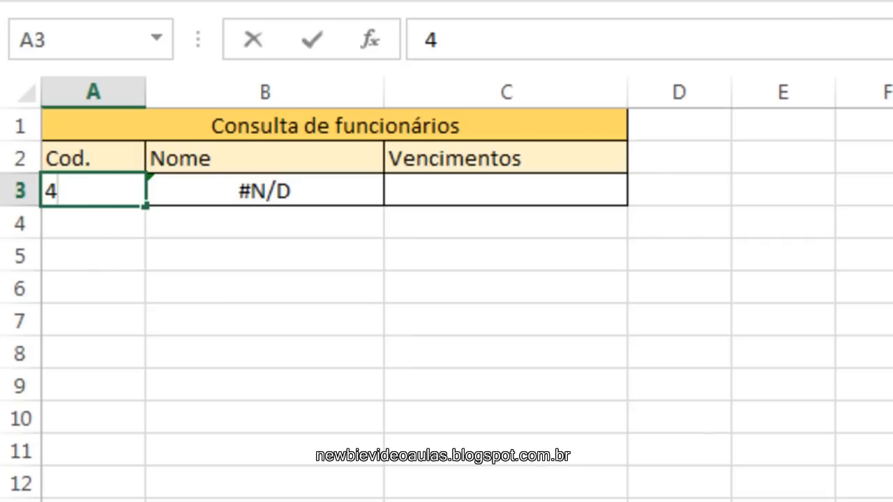
key(Return)
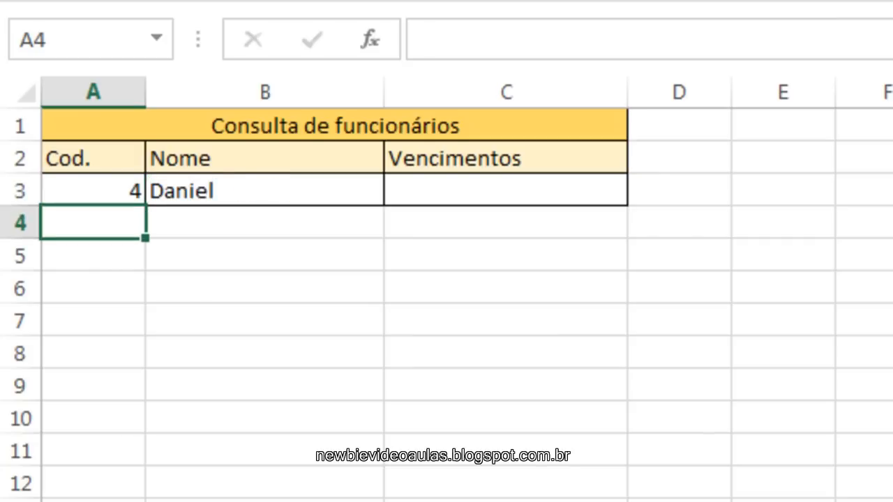
Review the PROCV formula in the Nome cell B3 and compare its result with the Cadastro records on Plan2.
click(288, 193)
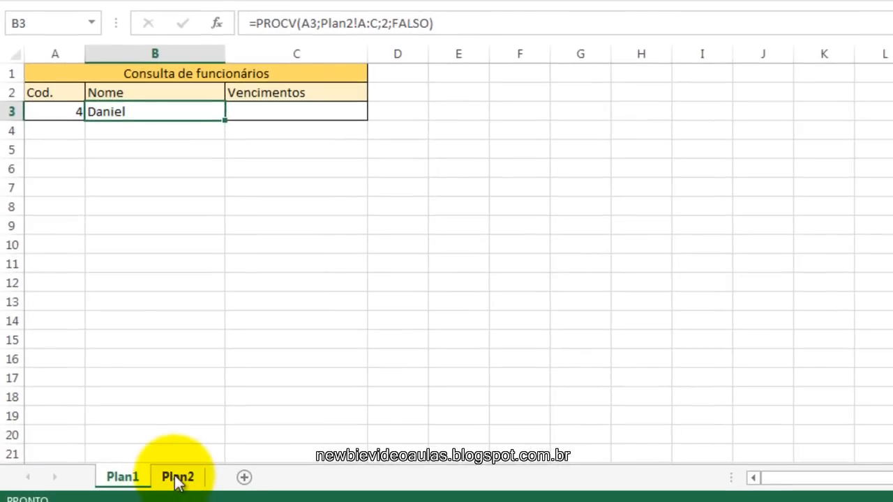
click(178, 478)
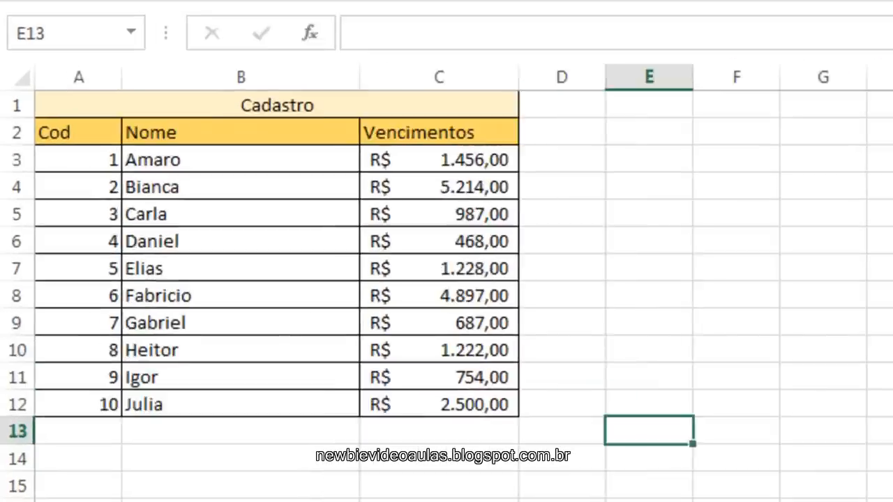
click(122, 476)
Start a PROCV formula in the Vencimentos cell C3 of Plan1 with A3 as the lookup value.
click(470, 215)
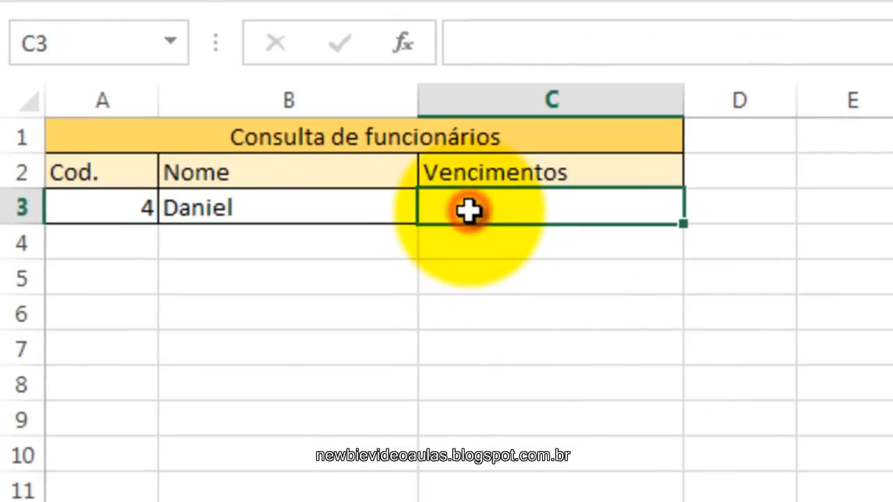
click(499, 46)
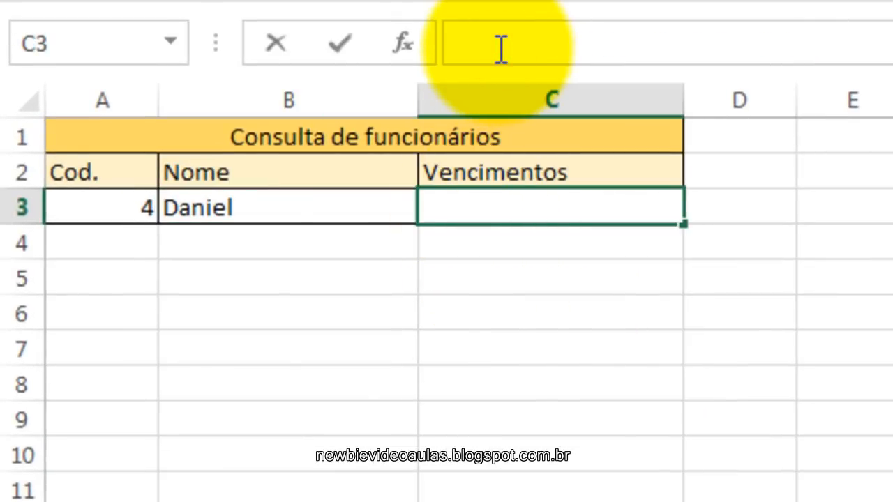
text(=)
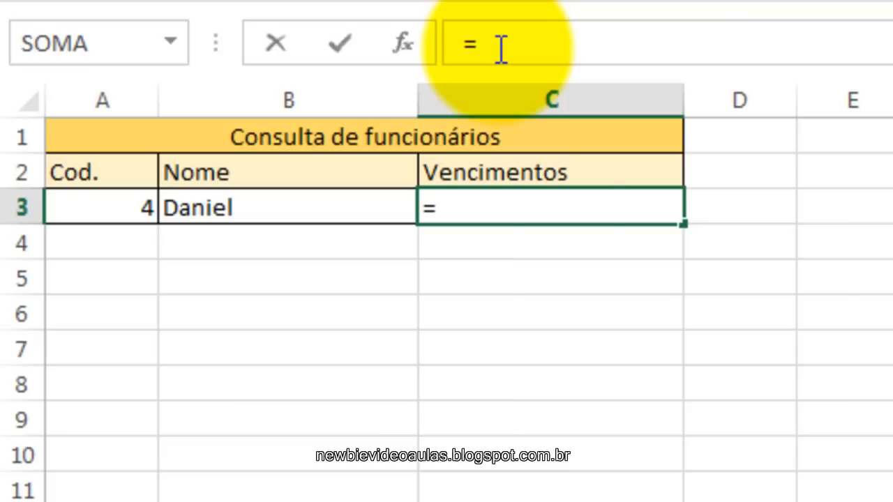
text(proc)
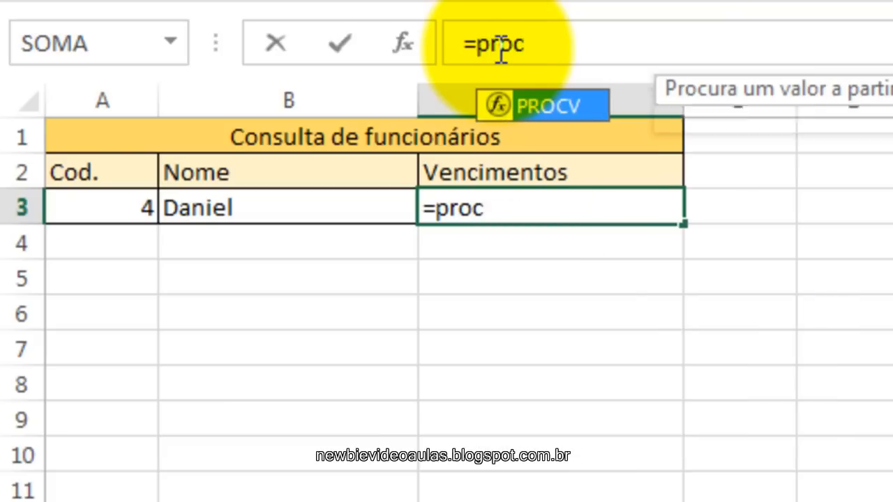
text(v()
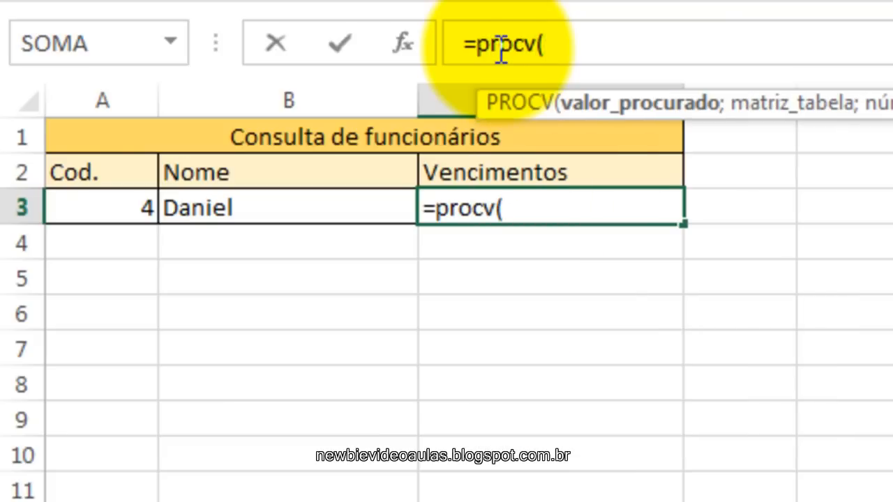
text(A)
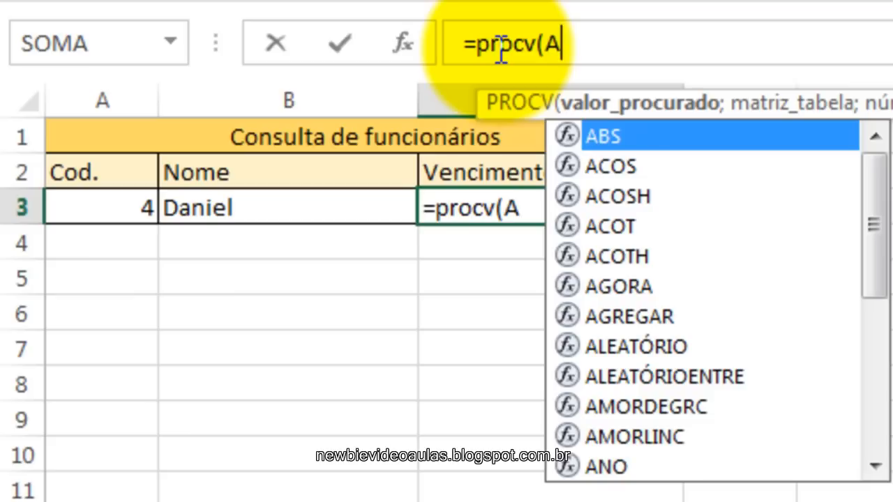
text(3;)
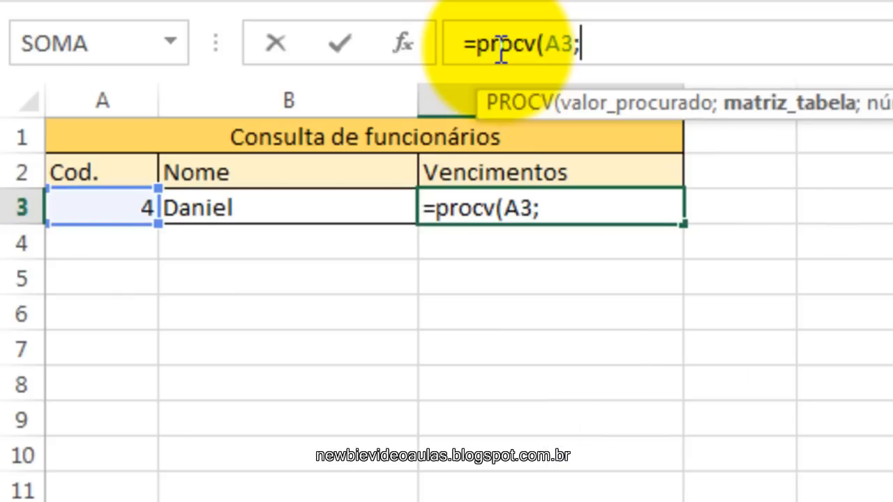
text(P)
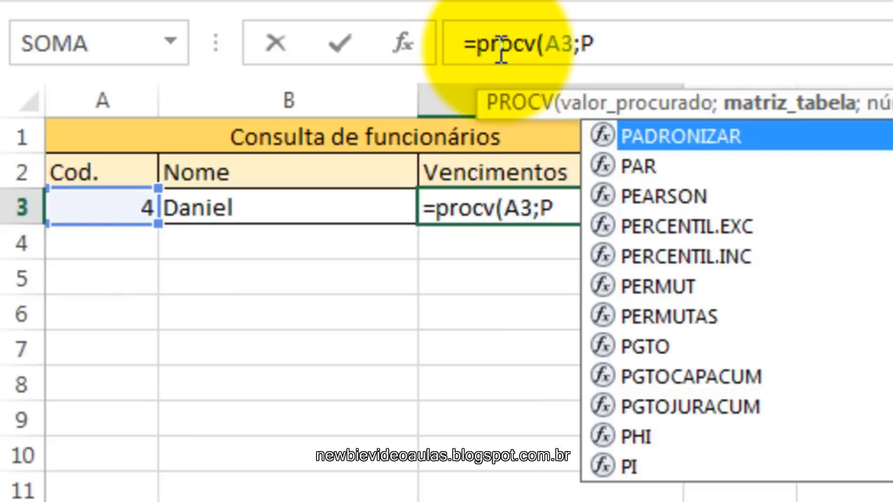
text(lan)
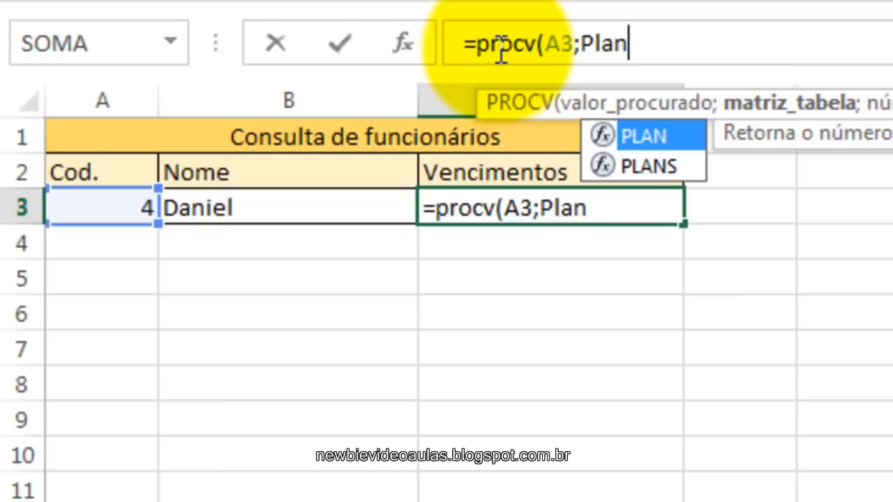
text(2)
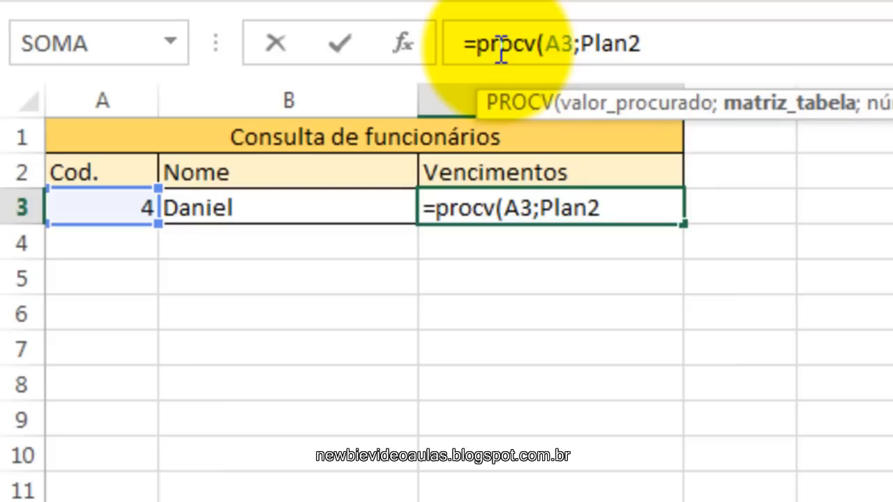
text(!A:C)
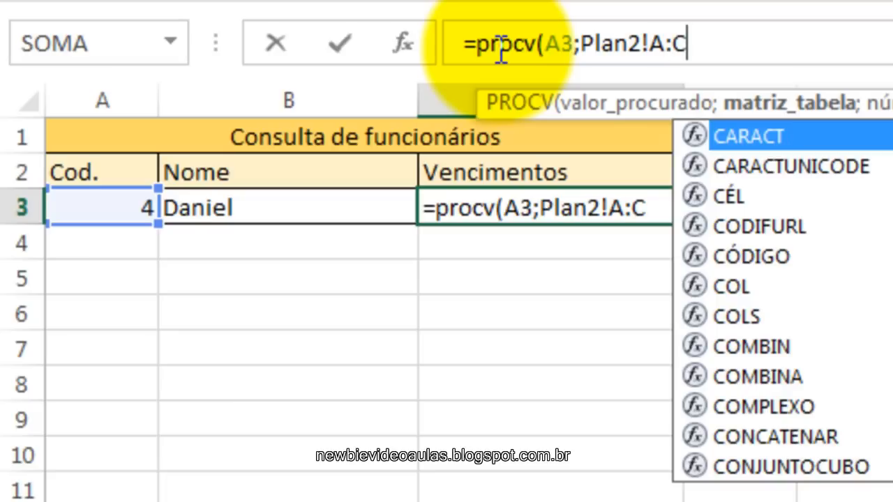
text(;)
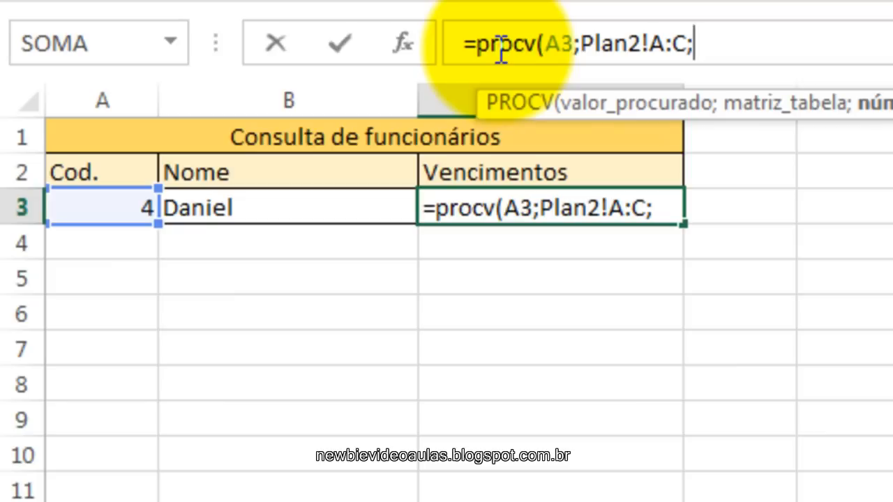
text(3)
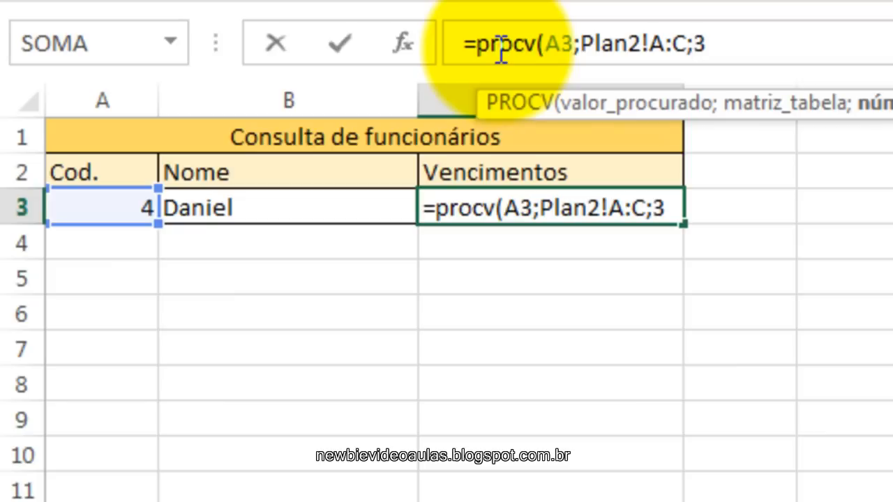
text(;)
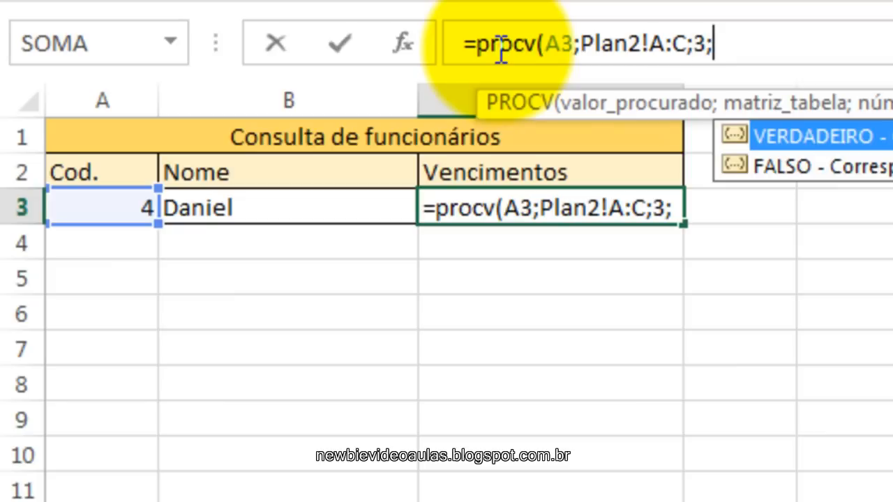
Complete the PROCV formula in C3 with column index 3 and falso for exact match, and enter it.
text(falso)
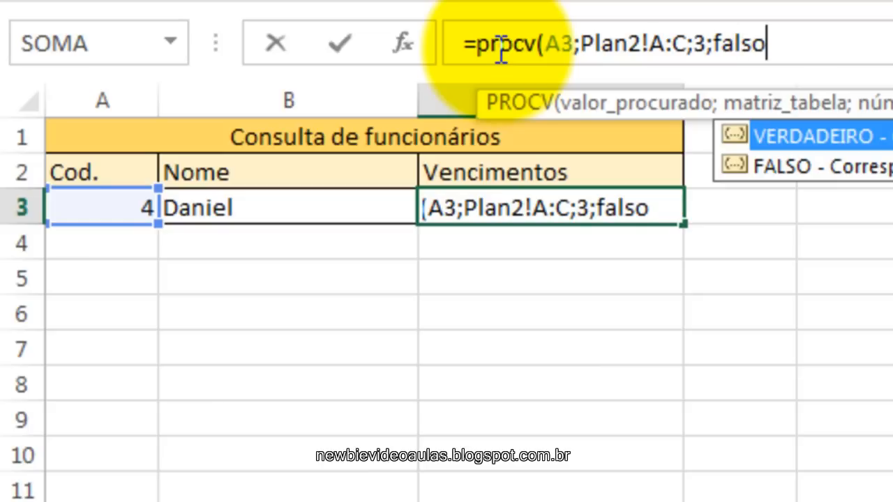
text())
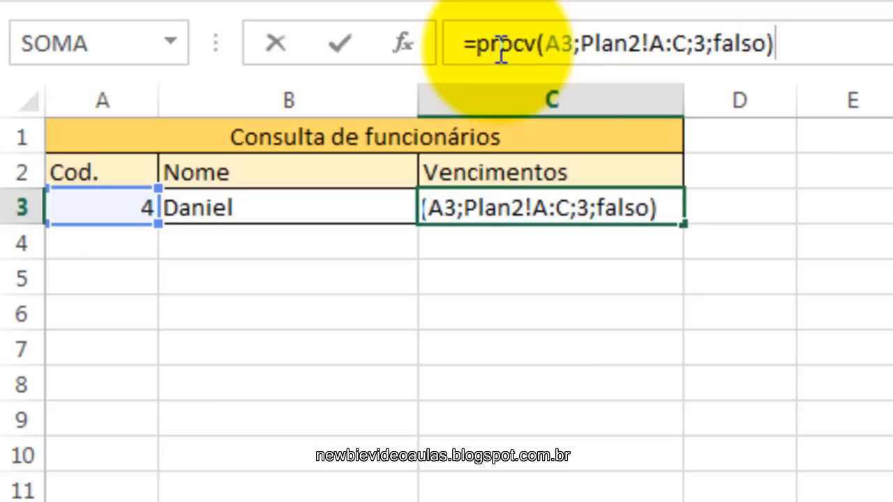
key(Return)
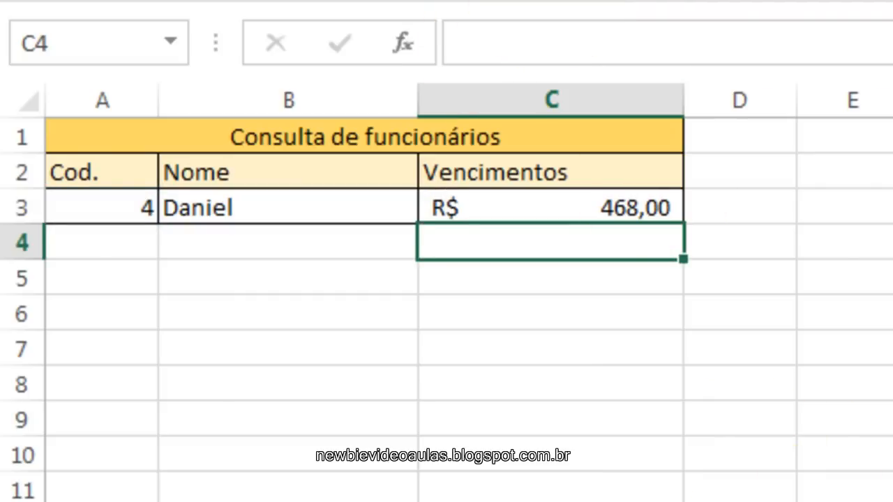
Check the Vencimentos result for code 4 against the Cadastro table on Plan2 and review the formula in C3.
key(ctrl+Page_Up)
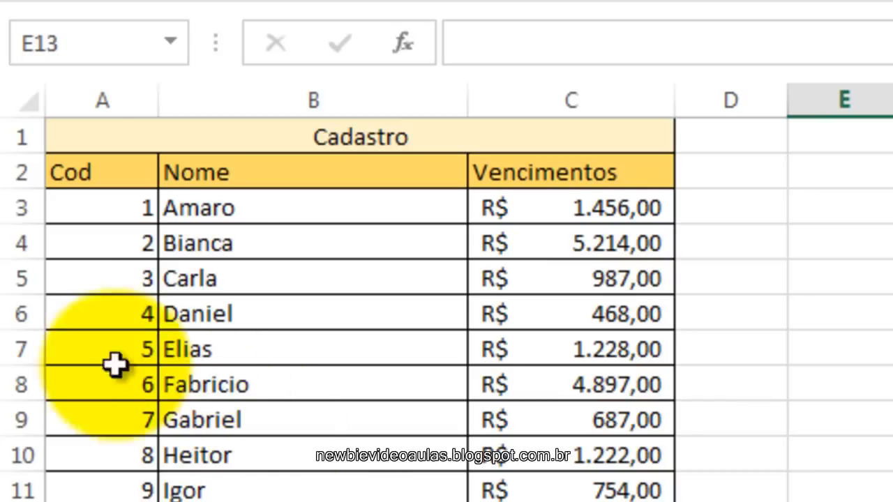
key(ctrl+Page_Down)
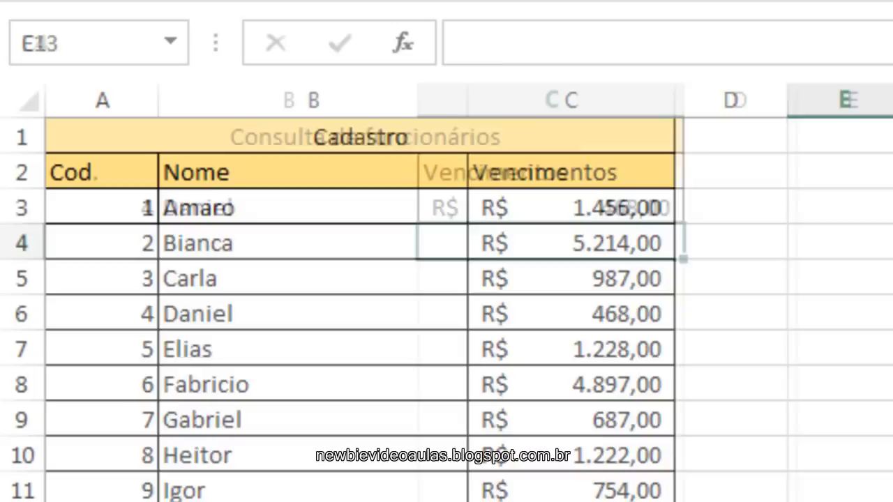
click(617, 208)
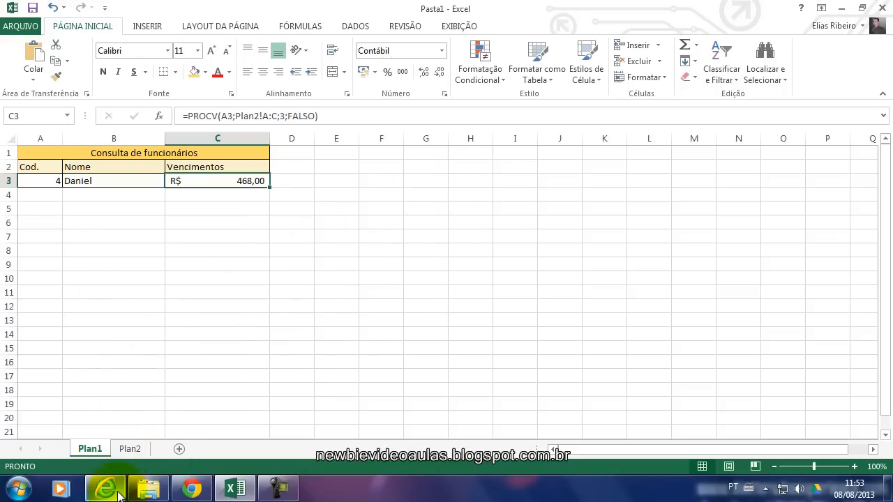
Switch to Internet Explorer and view the Newbie Vídeo Aulas blog home page.
click(121, 489)
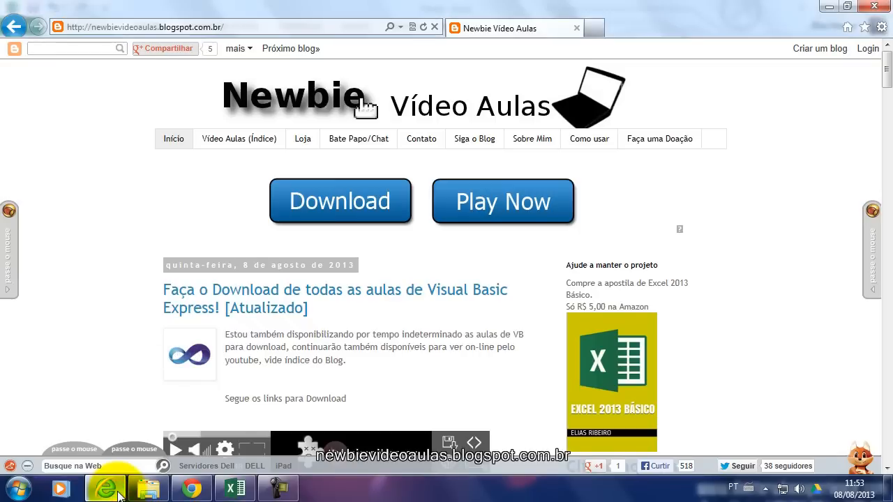
mouse_move(6, 219)
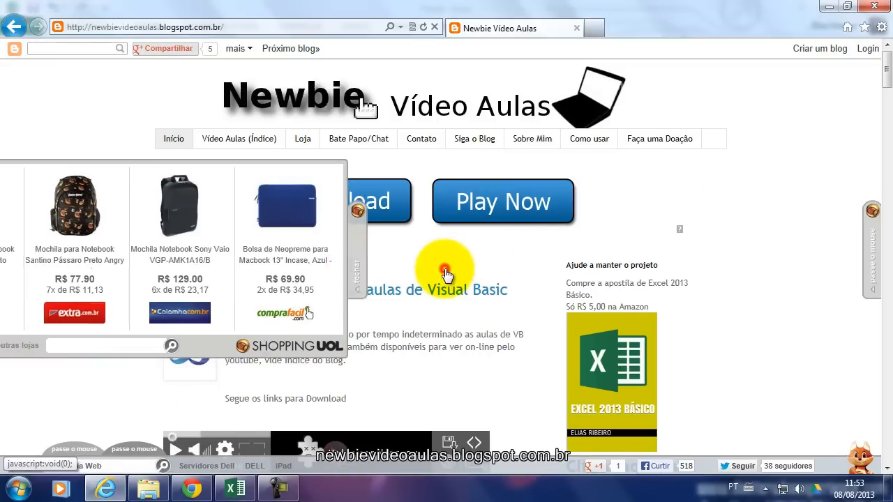